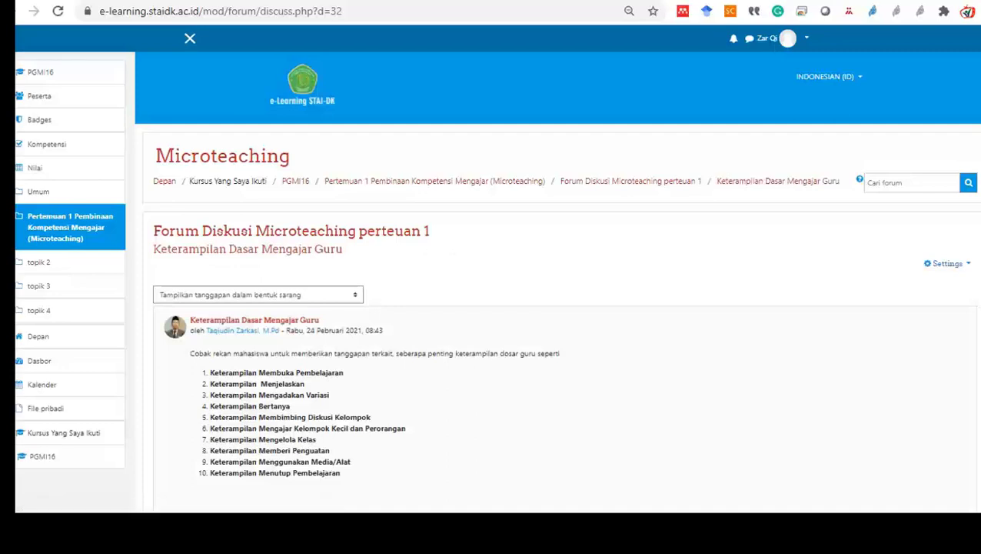
- Start a reply to the forum's opening post on Keterampilan Dasar Mengajar Guru with the text "Keterampilan dasar mengajar"
scroll(557, 300, down, 1)
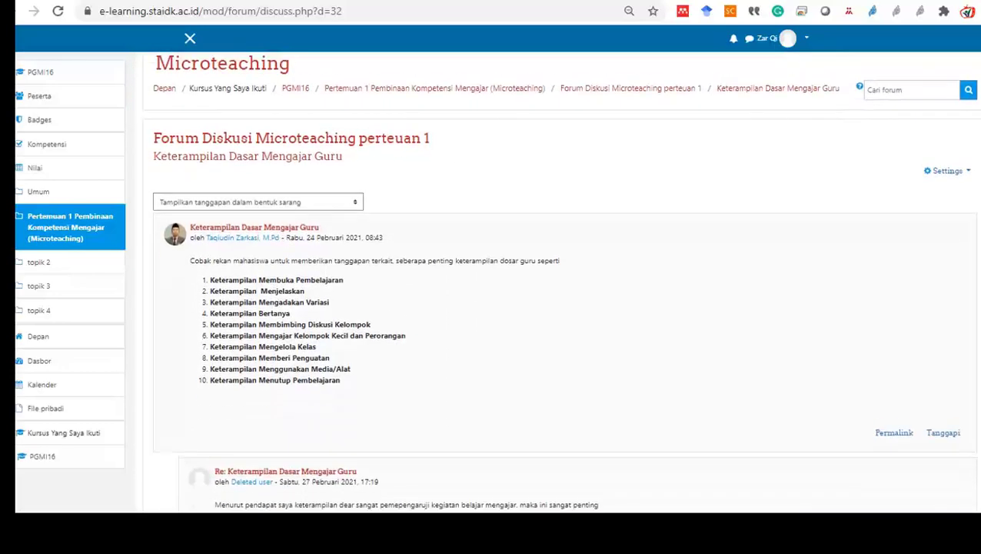
scroll(560, 281, up, 1)
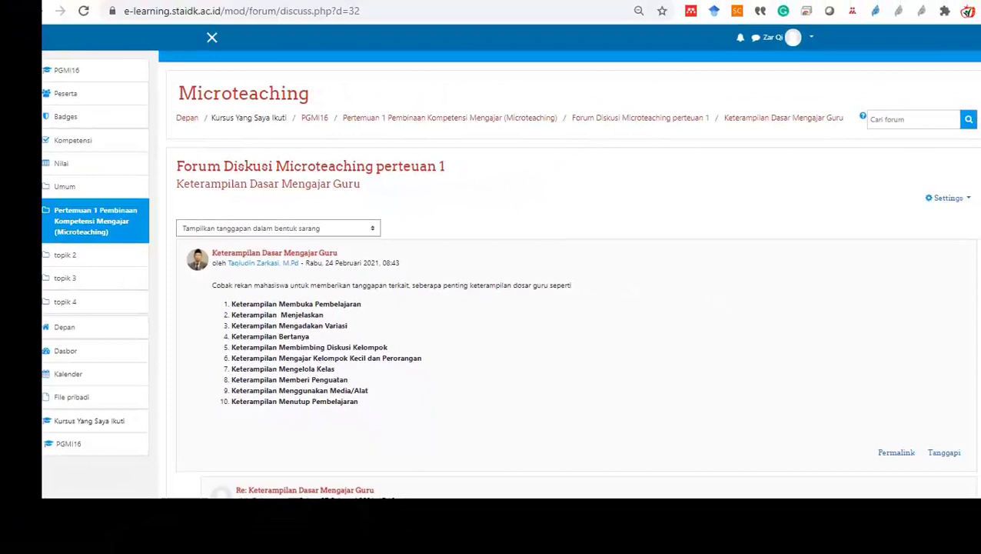
click(944, 453)
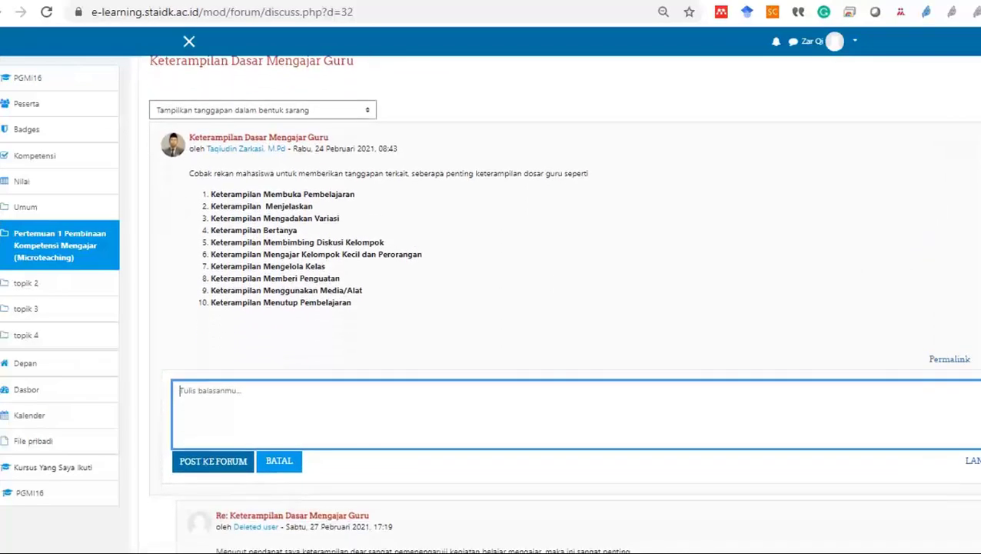
text(Keterampi)
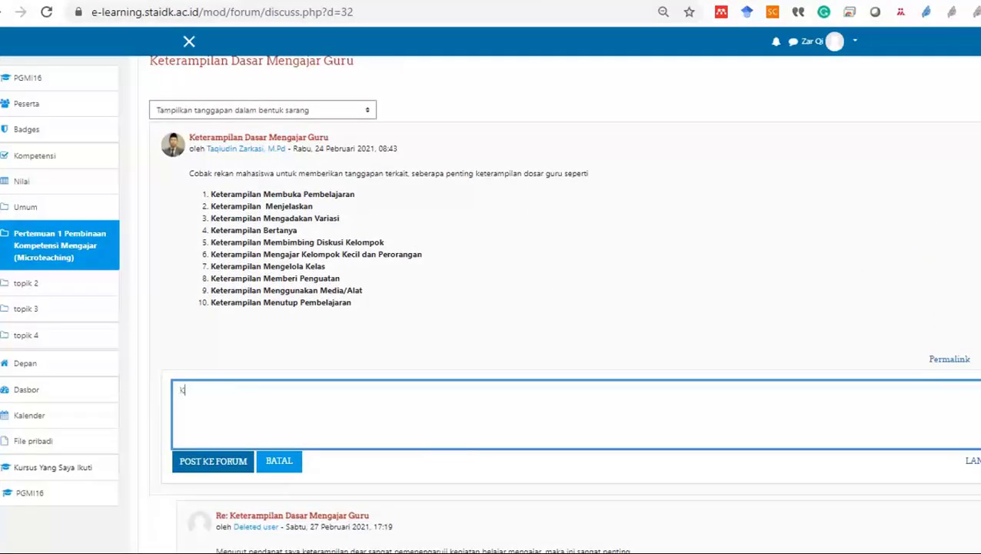
text(lan dasar mengajar)
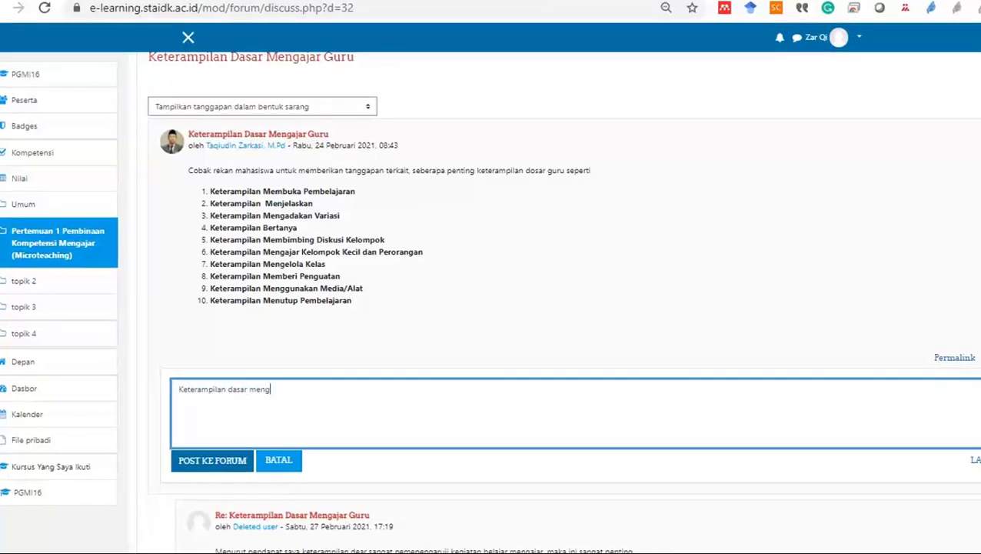
text( dari k)
key(BackSpace)
key(BackSpace)
key(BackSpace)
key(BackSpace)
key(BackSpace)
key(BackSpace)
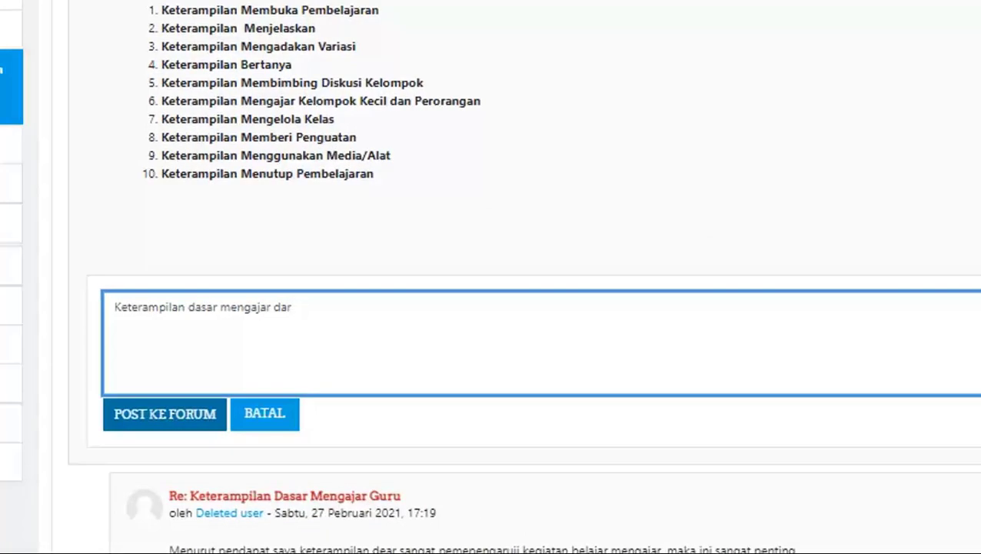
- Continue the reply with "semunya sangatlah penting, karena tampa kita menguasai"
text(semunya sang)
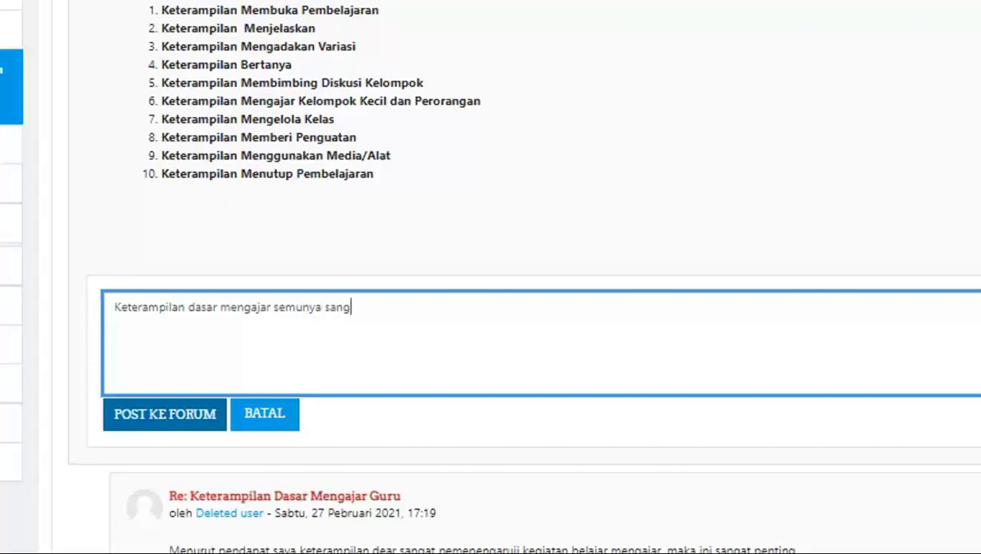
text(atlah penting, karena )
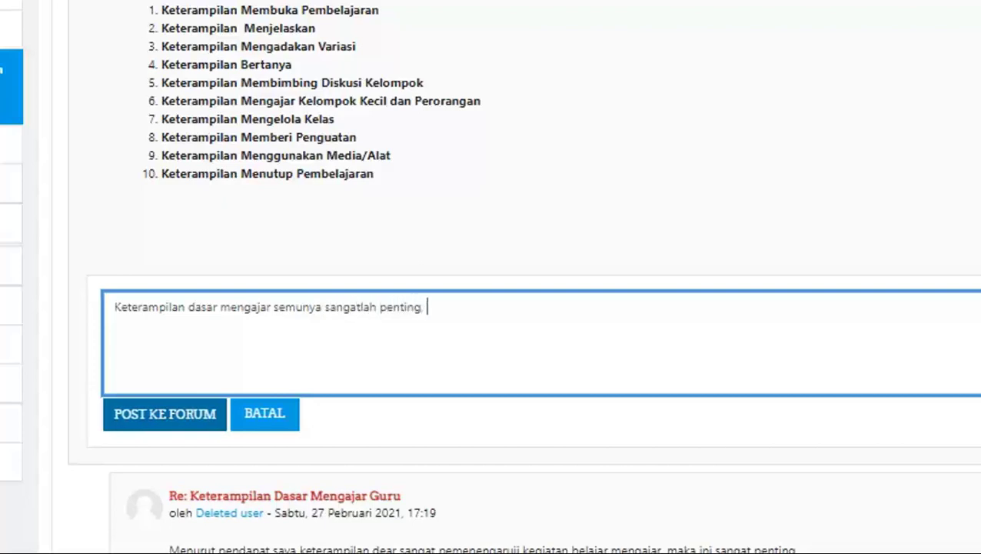
text(tampa k)
text(ita mengu)
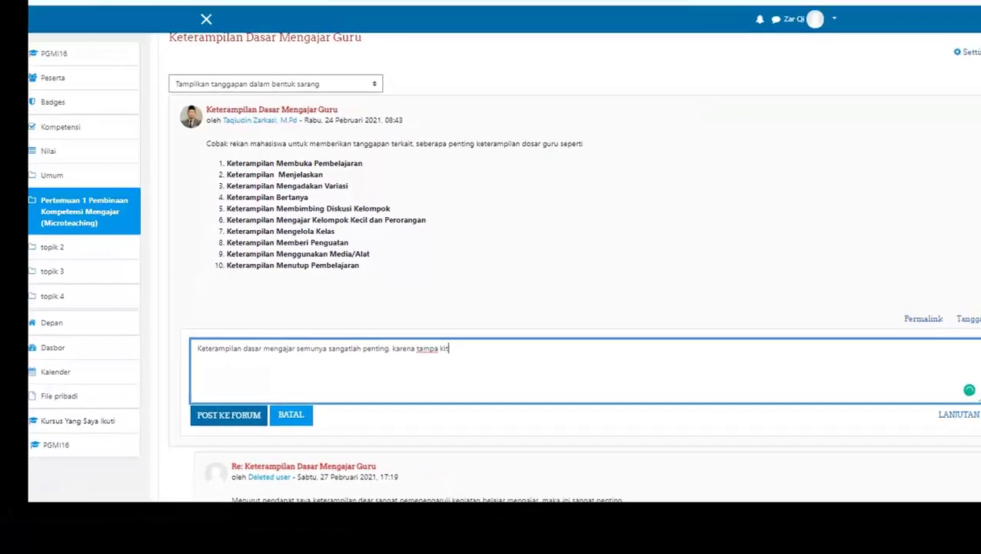
text(asai)
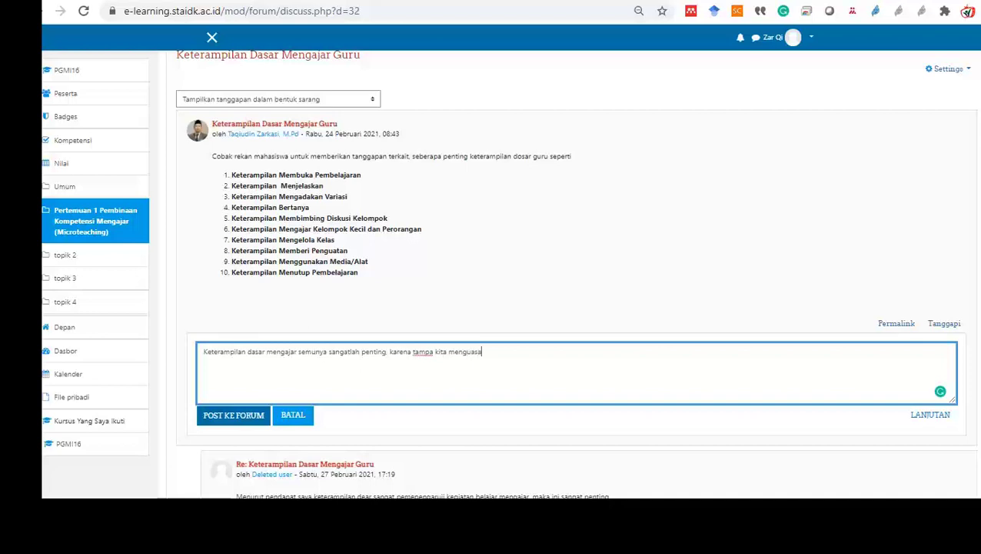
- Finish the reply with "keterampilan tersebut maka pembelajaran akan menjadi tidak berjalan dengan baik, .....silahkan lannjutkan" and post it to the forum
text( keterampi)
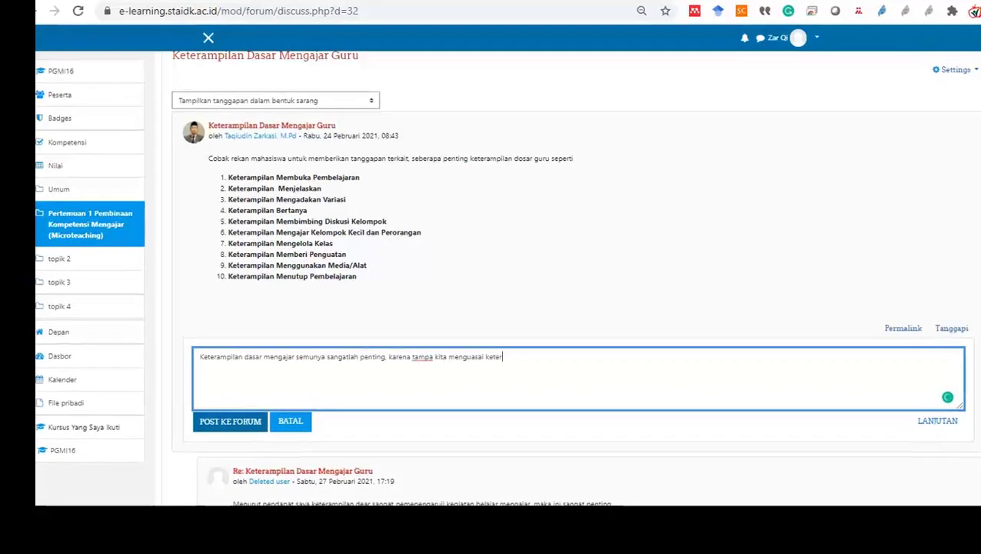
text(lan ter)
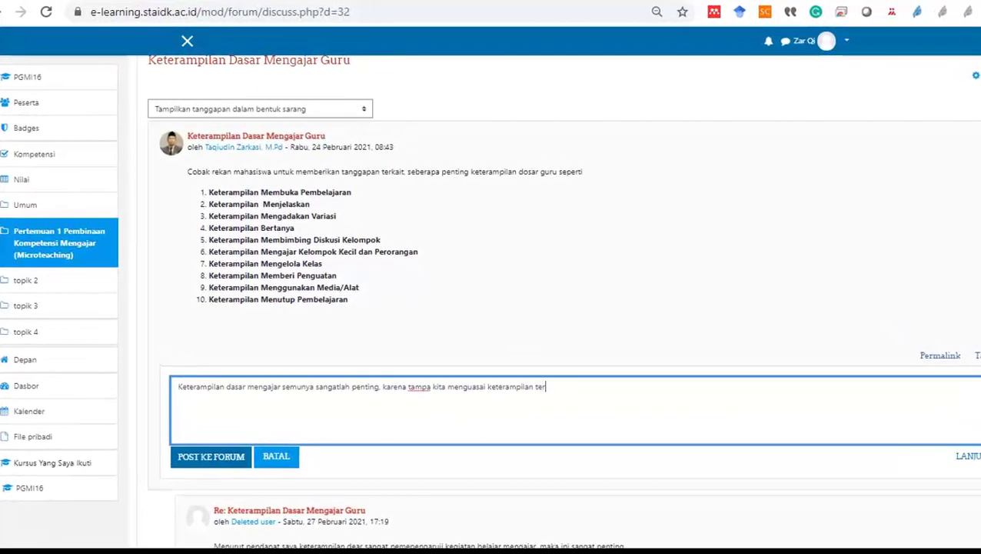
text(sebut maka)
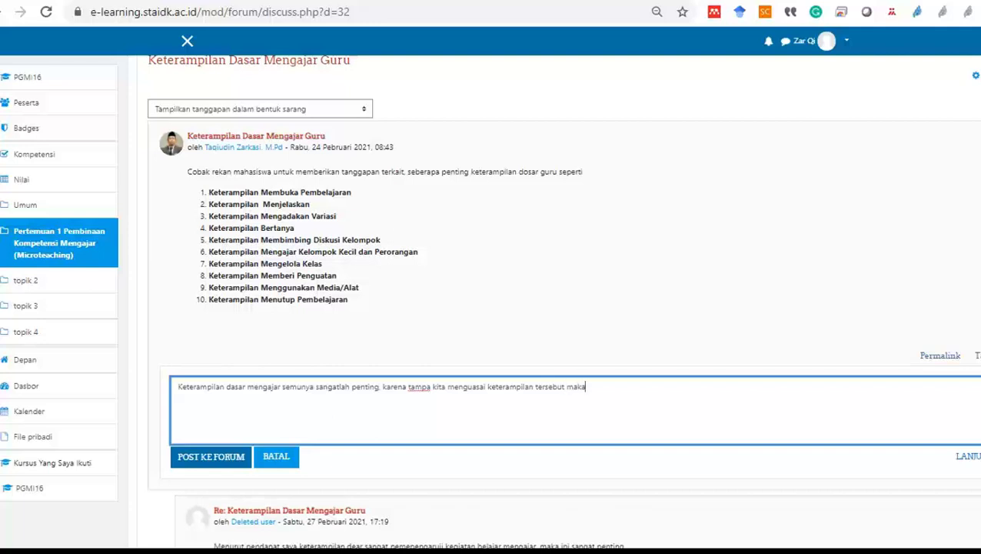
text( pembelajaran akan menjadi tidak berjalan)
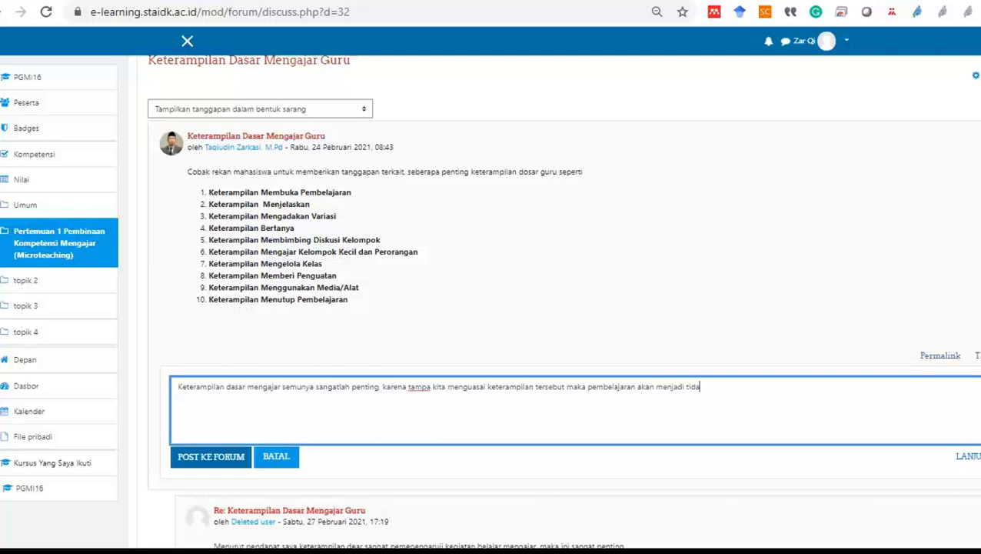
text( dengan baik. ....)
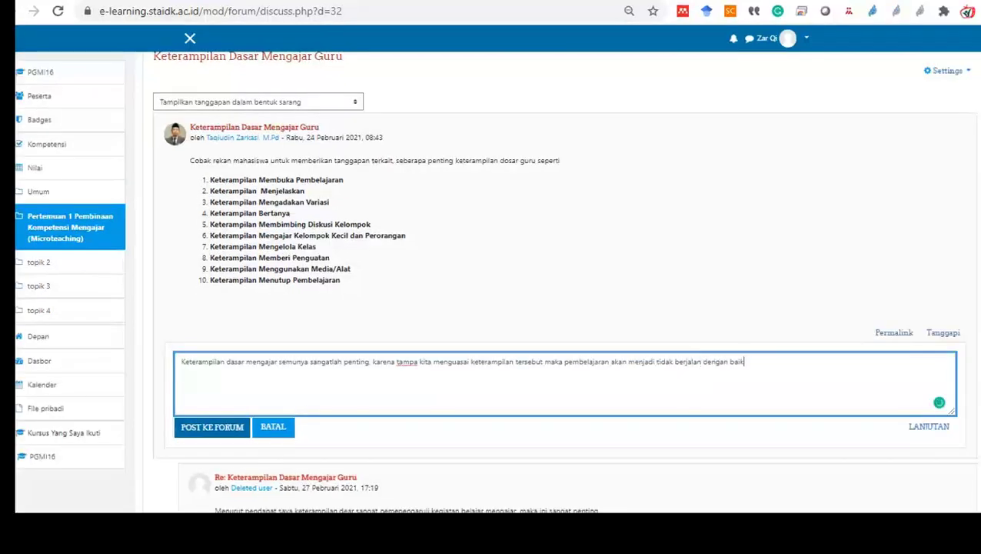
text(silahkan lannjutkan)
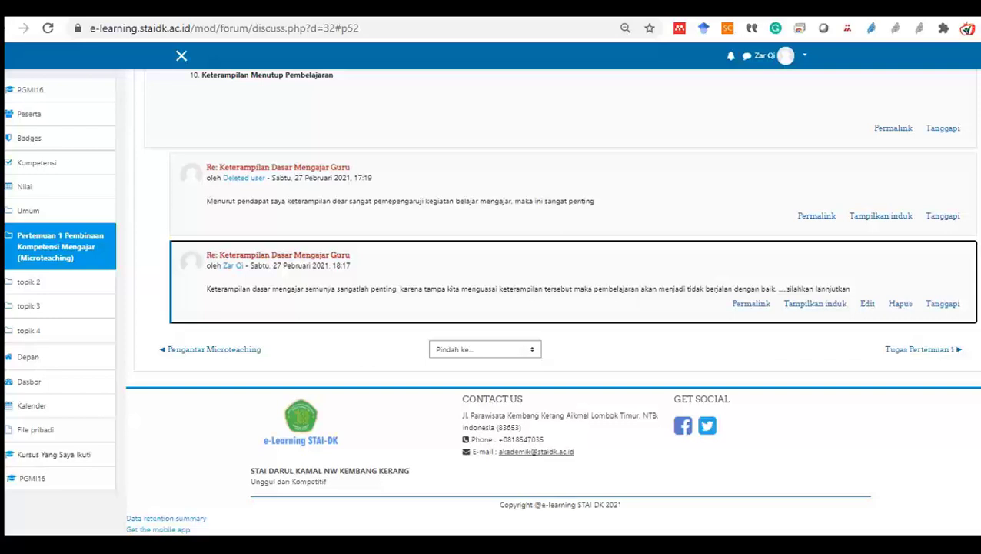
- Return to the course page and open the Tugas Pertemuan 1 assignment submission for editing
scroll(552, 302, up, 2)
scroll(551, 302, down, 1)
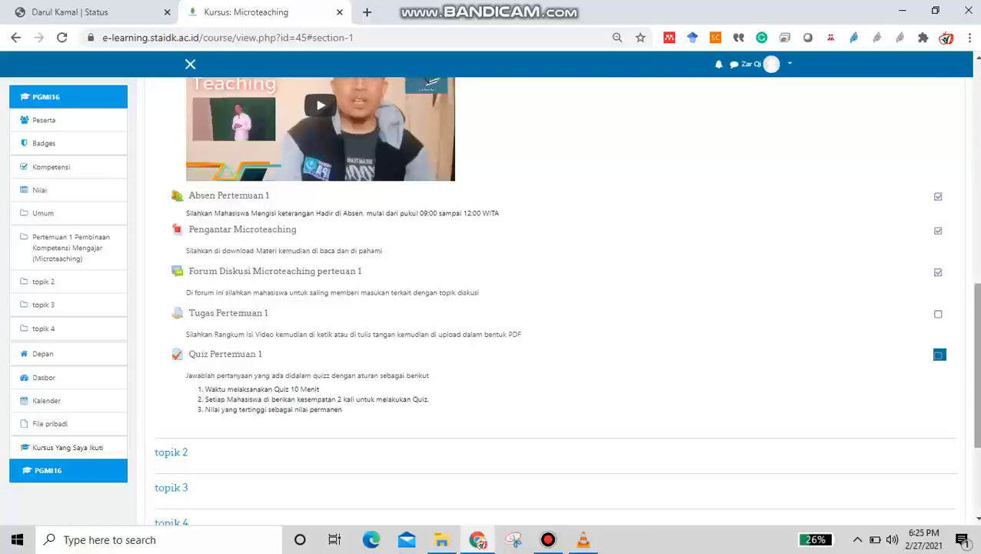
scroll(566, 300, down, 1)
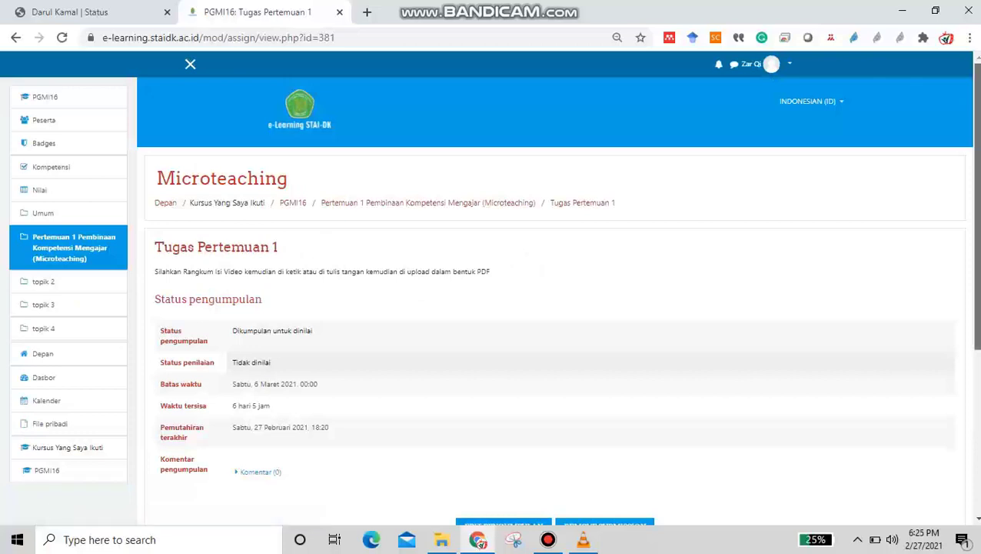
scroll(554, 307, down, 2)
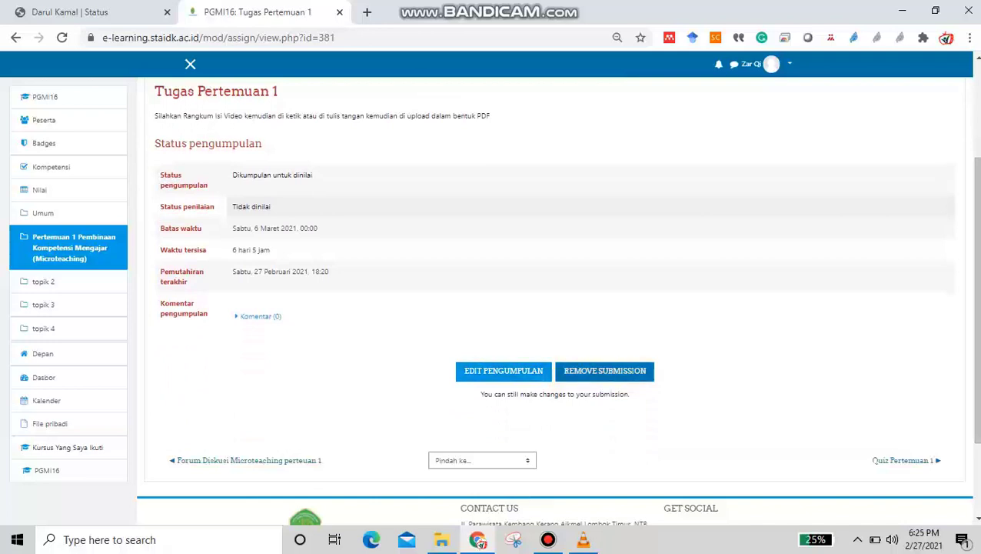
click(504, 370)
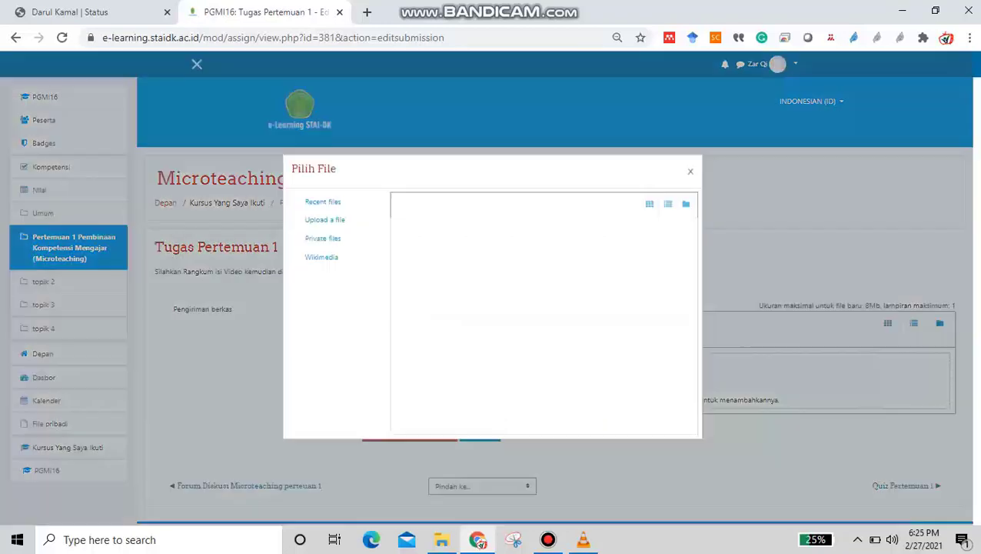
- Upload "materi bagian 2.pdf" from the Microteching folder as the Tugas Pertemuan 1 submission and save the changes
click(665, 377)
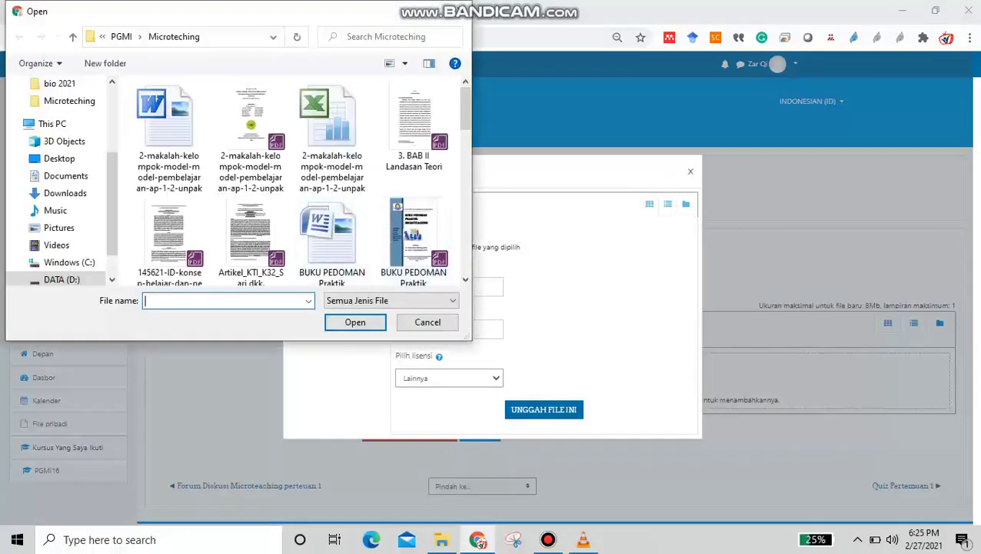
scroll(319, 112, down, 1)
scroll(320, 111, down, 5)
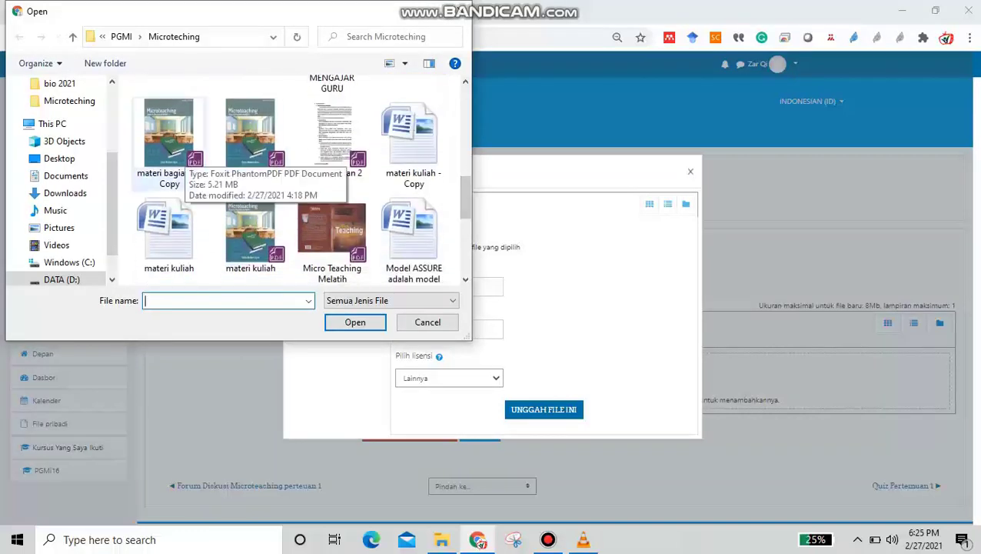
click(175, 146)
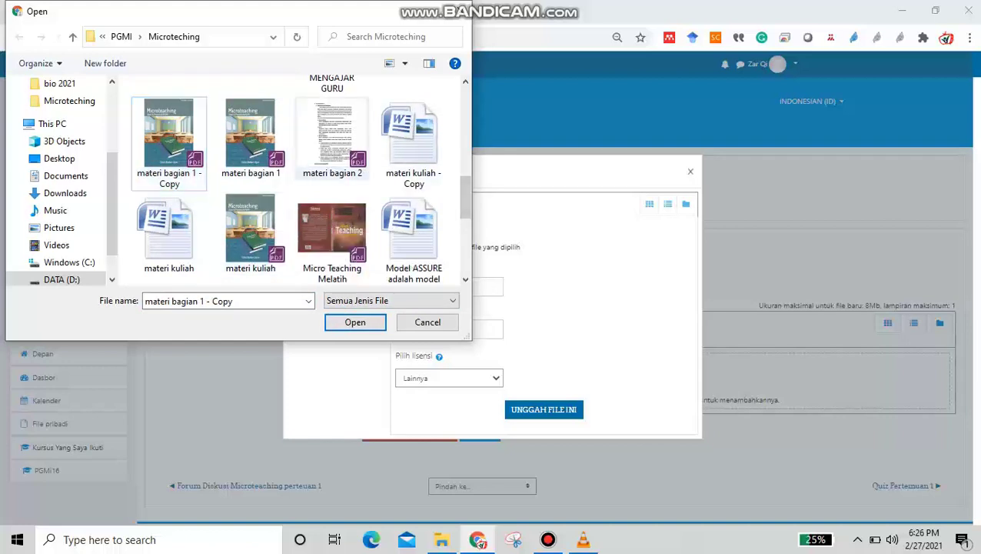
click(332, 135)
click(355, 322)
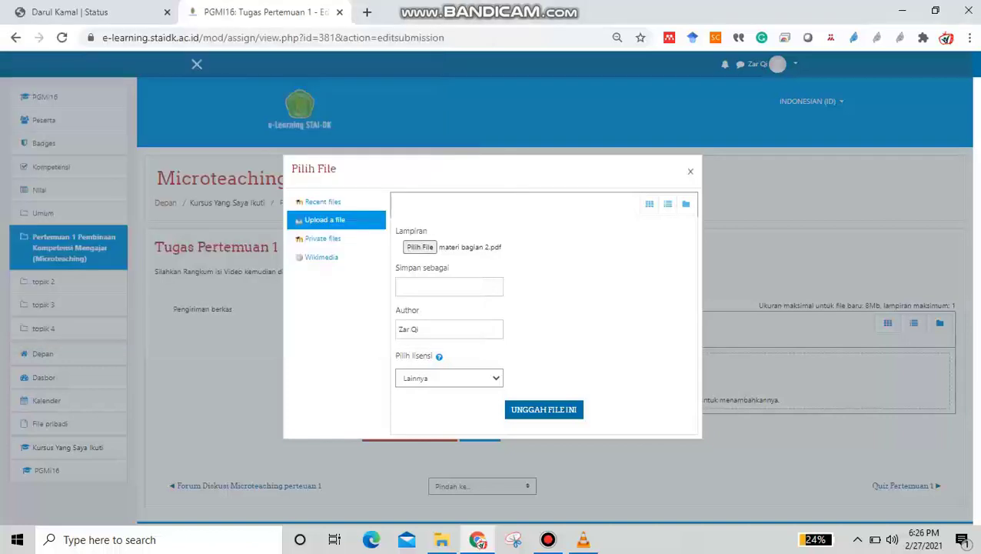
click(544, 410)
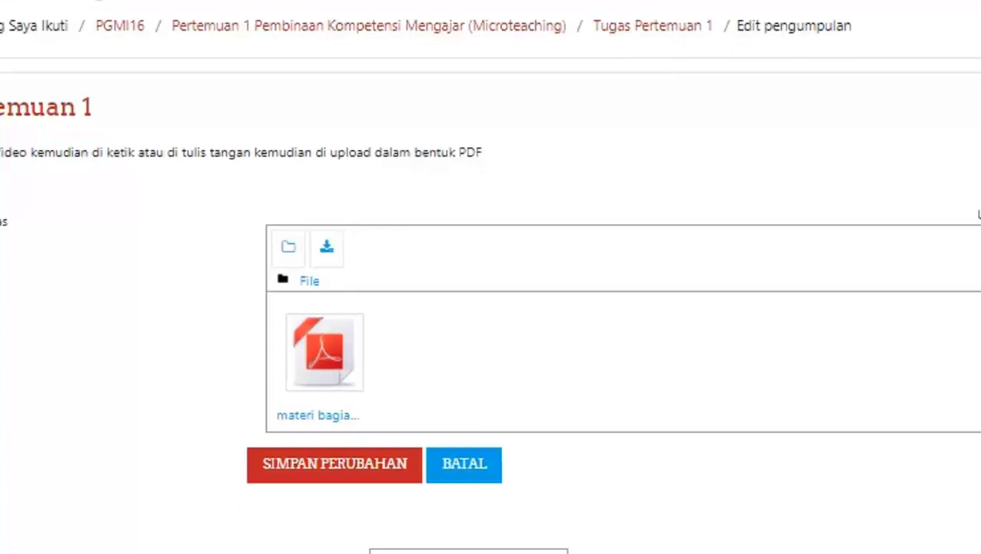
click(335, 464)
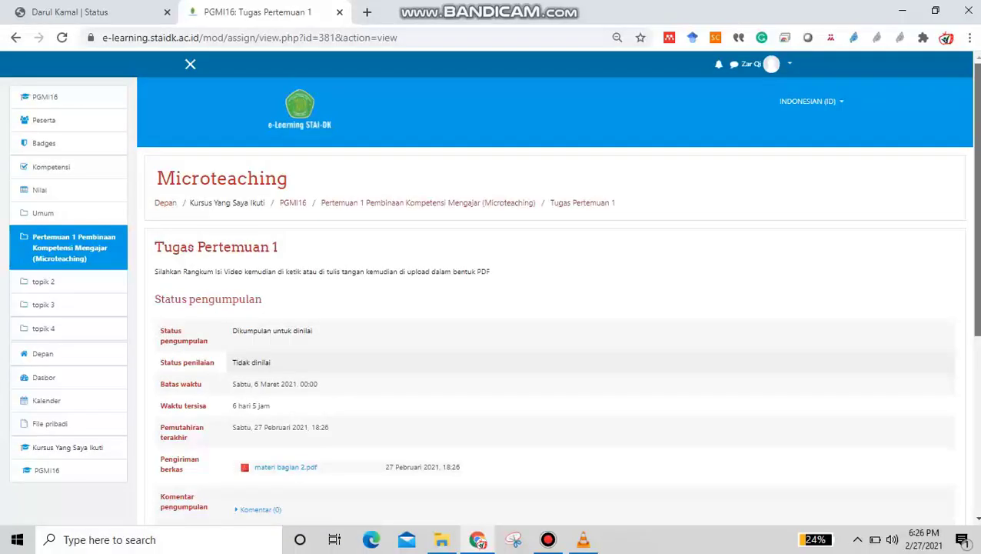
scroll(554, 300, down, 3)
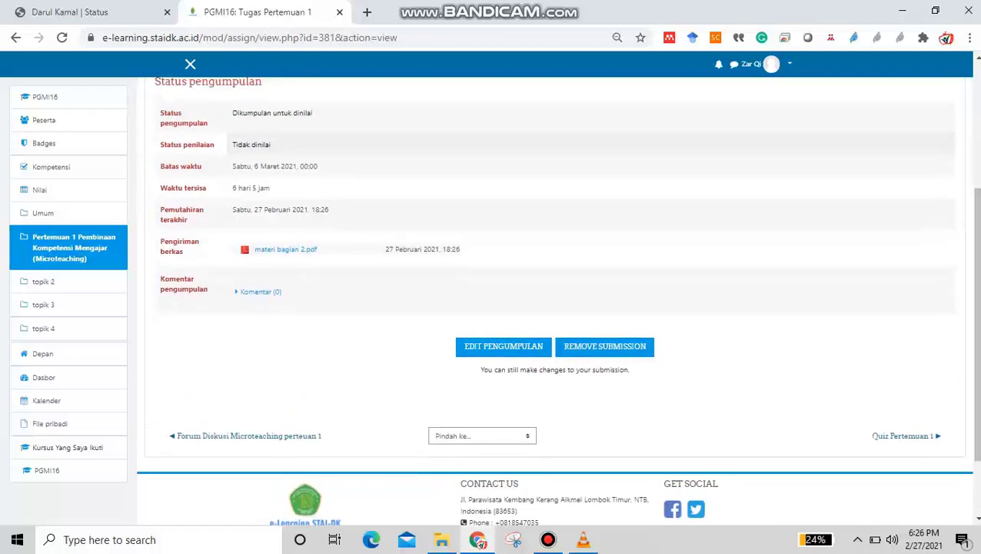
scroll(975, 323, up, 1)
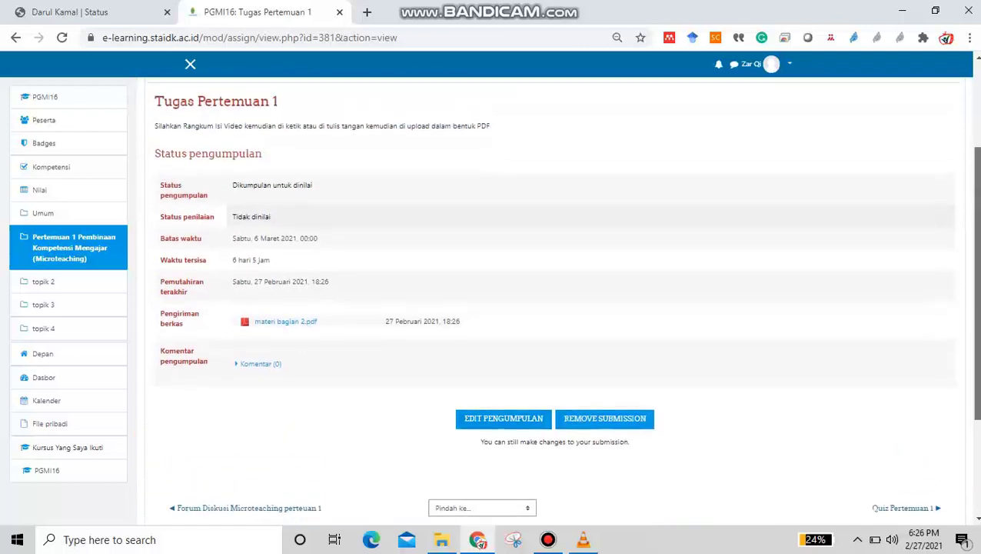
scroll(554, 300, up, 1)
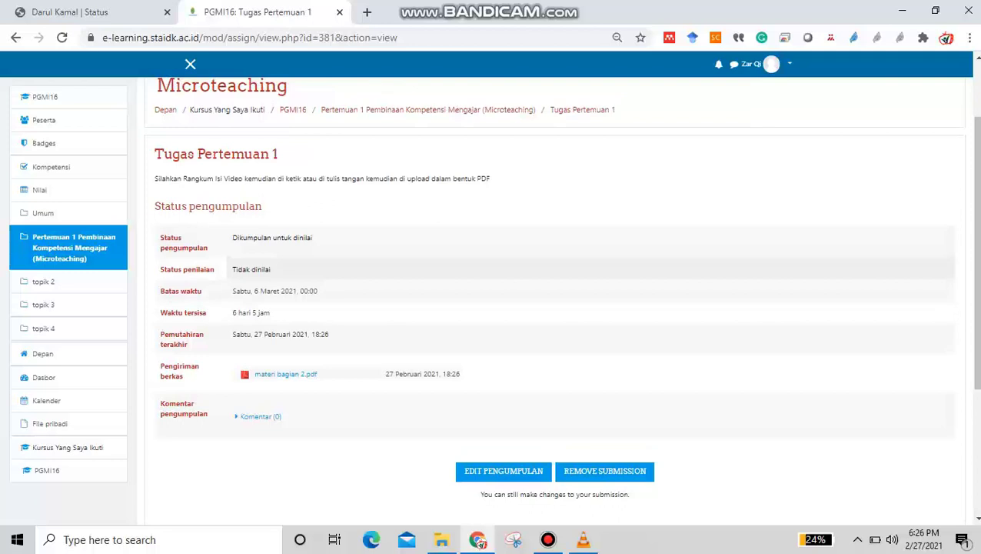
- Return to the Pertemuan 1 section of the course and open Quiz Pertemuan 1
click(384, 110)
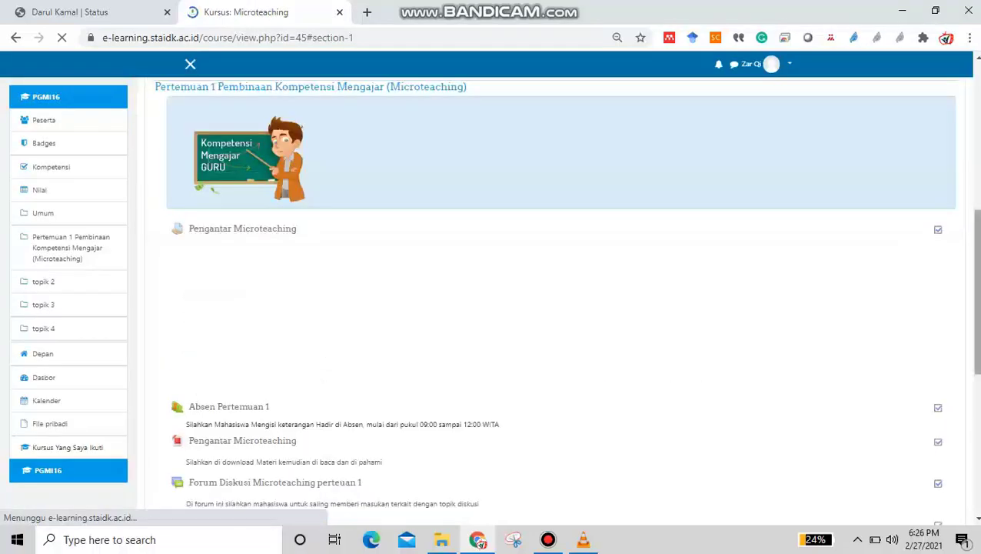
scroll(554, 308, down, 3)
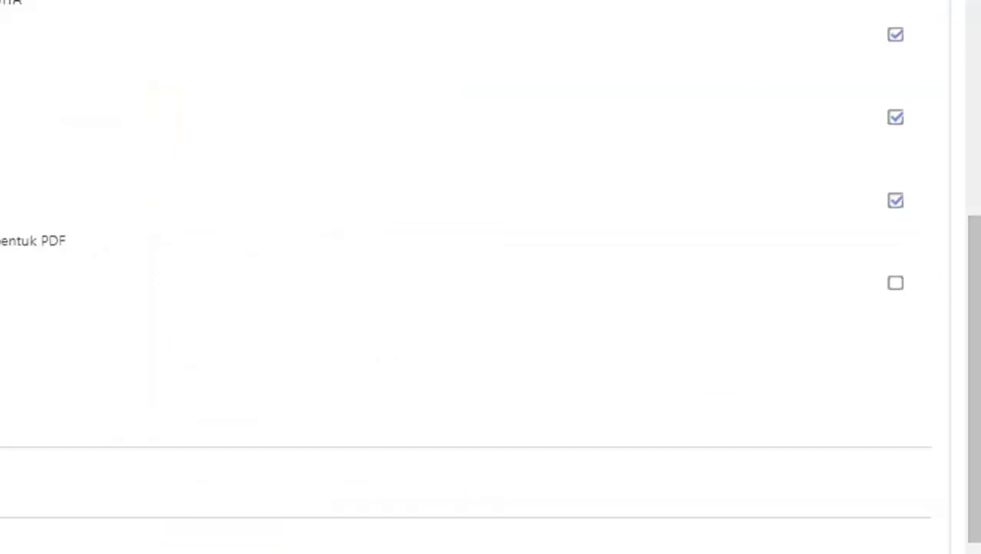
click(896, 200)
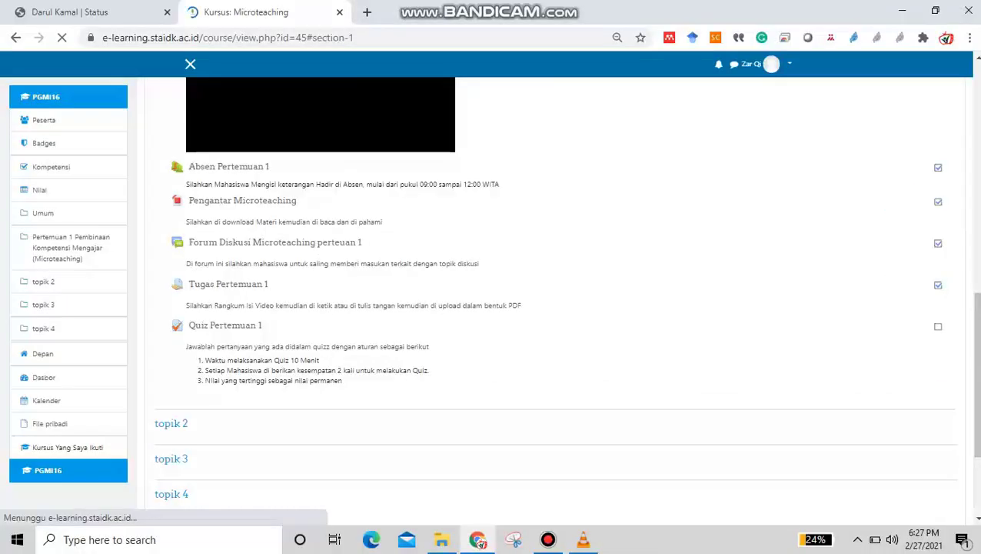
click(225, 324)
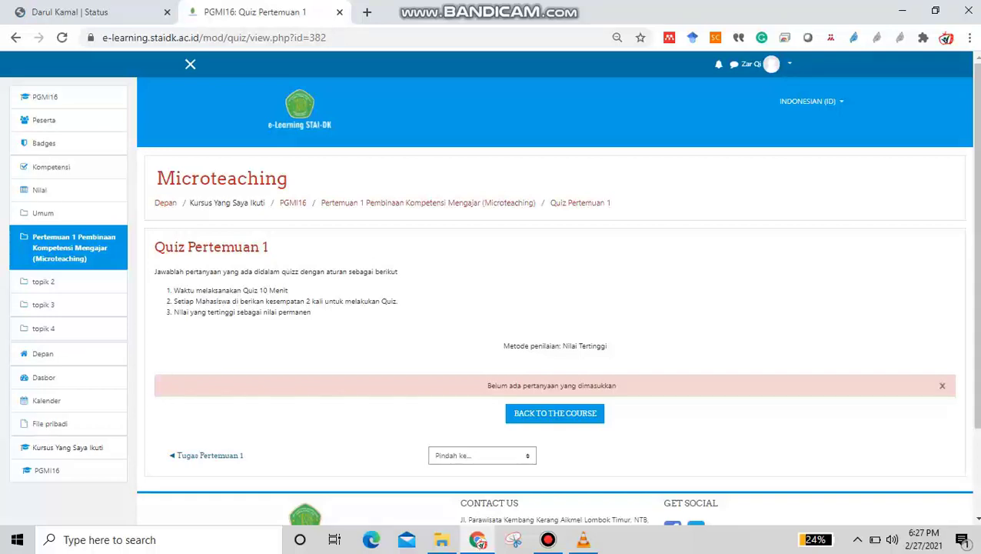
key(ctrl+plus)
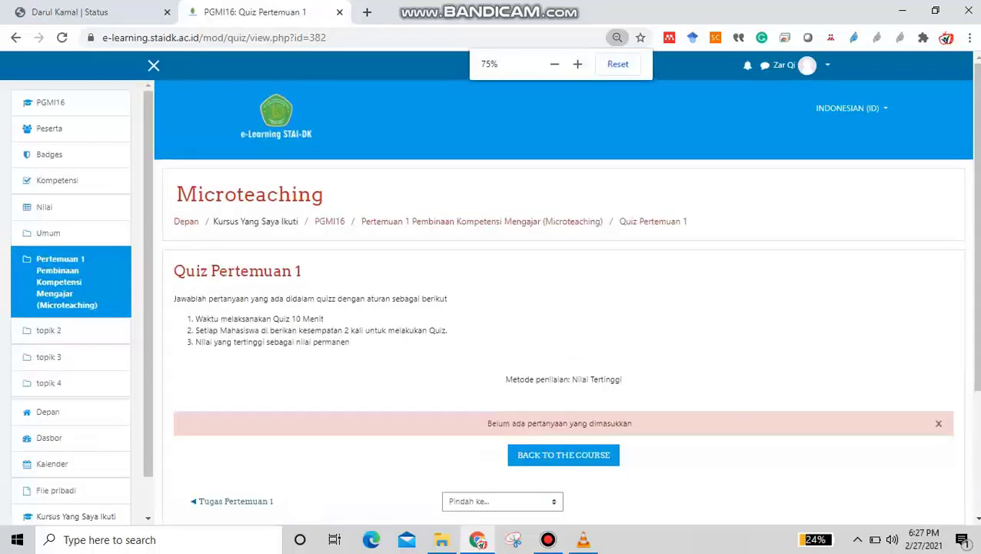
key(ctrl+minus)
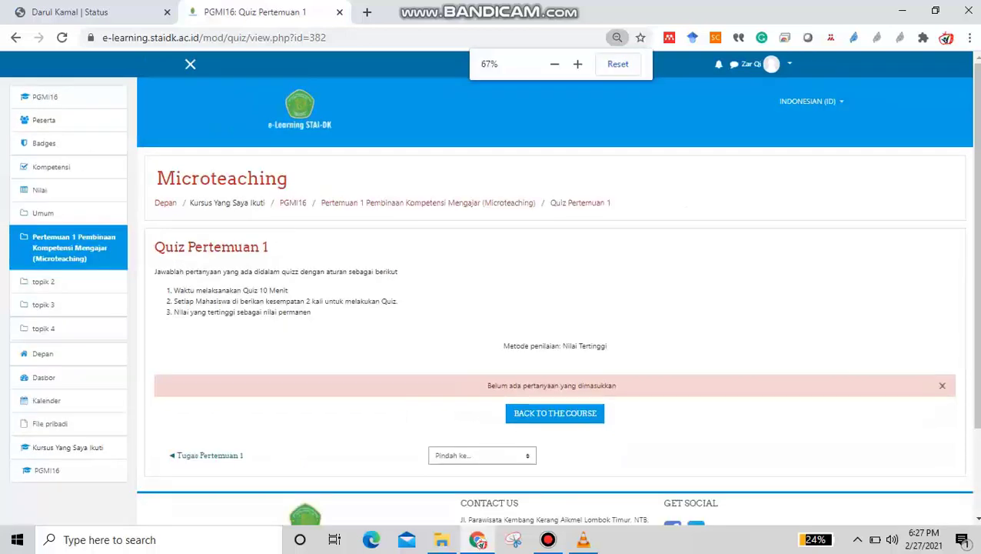
- Return from the quiz to the Microteaching course page and mark Quiz Pertemuan 1 as complete
click(555, 413)
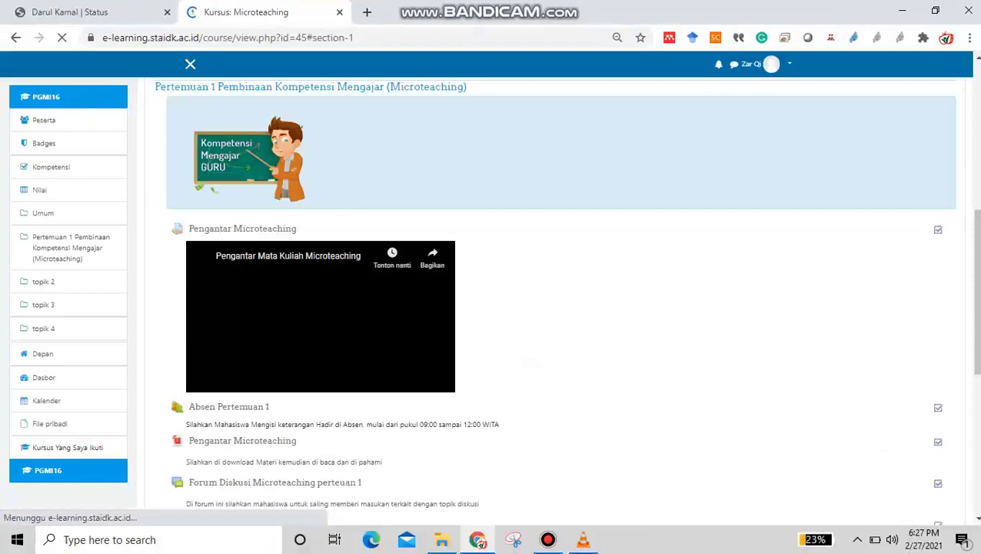
scroll(554, 308, down, 3)
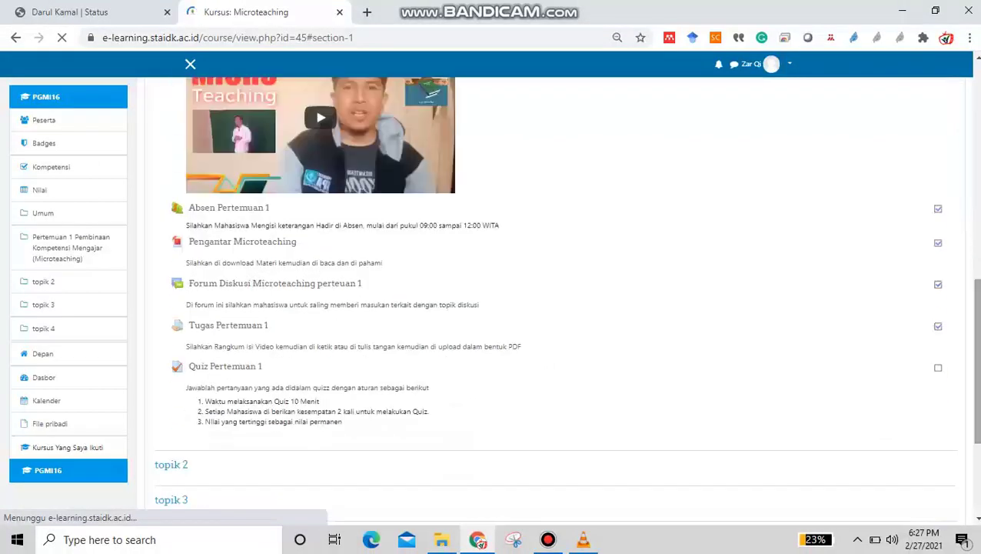
click(939, 366)
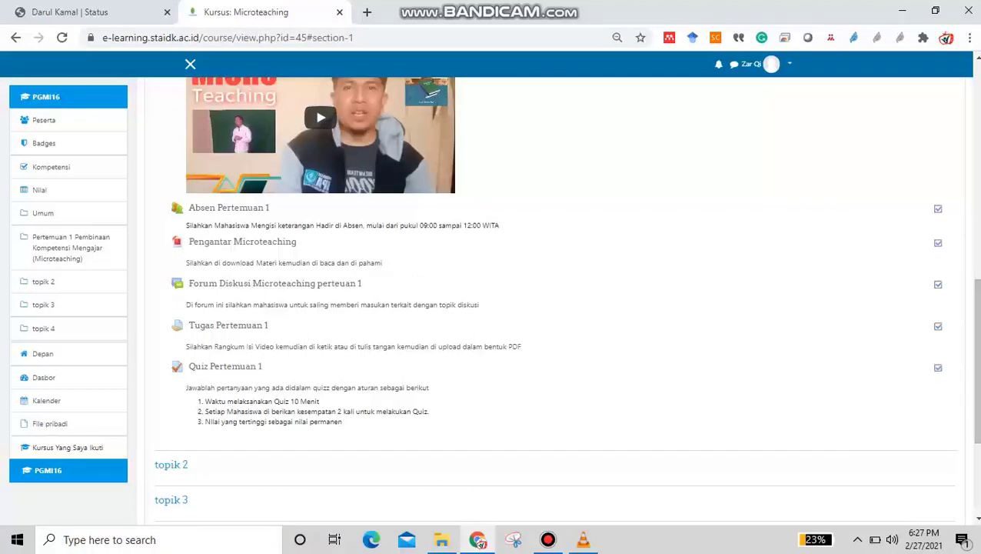
- Review the completion marks of the general and Pertemuan 1 activities on the Microteaching course page
scroll(553, 300, up, 3)
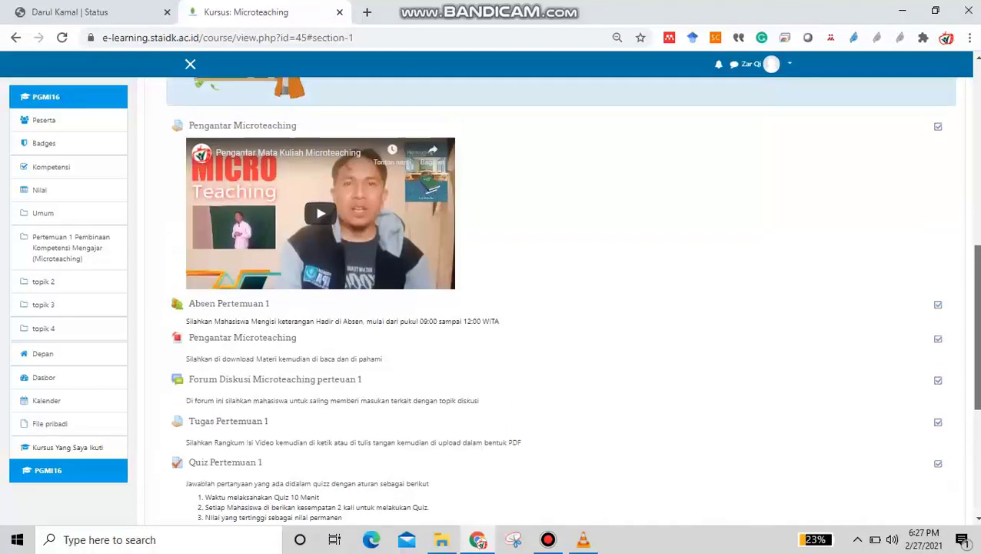
scroll(554, 300, up, 4)
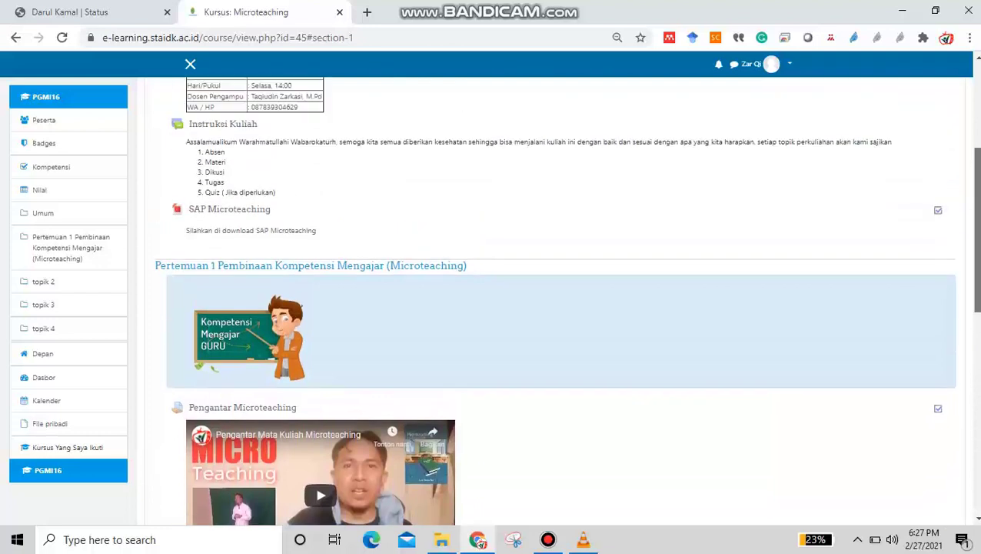
scroll(554, 300, up, 1)
scroll(554, 300, down, 5)
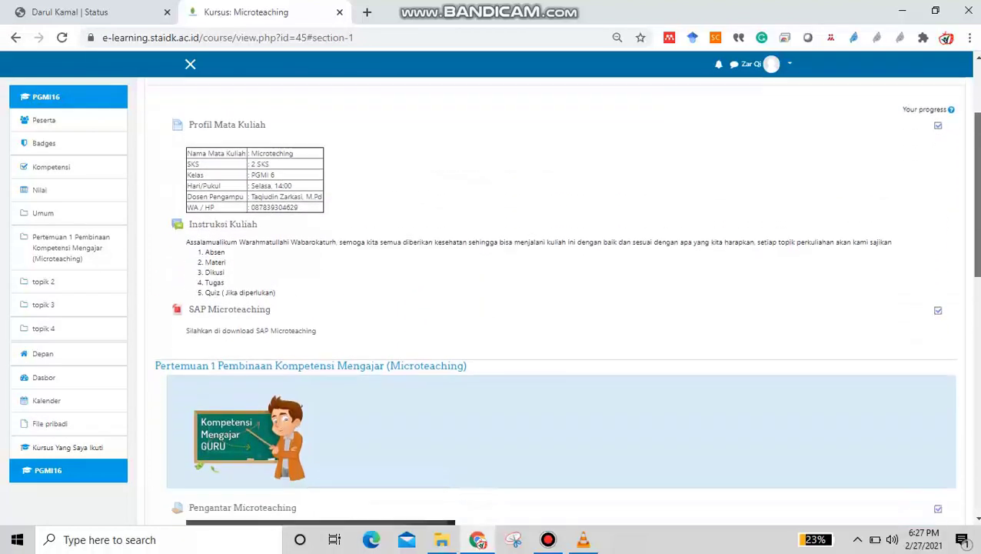
scroll(553, 300, down, 4)
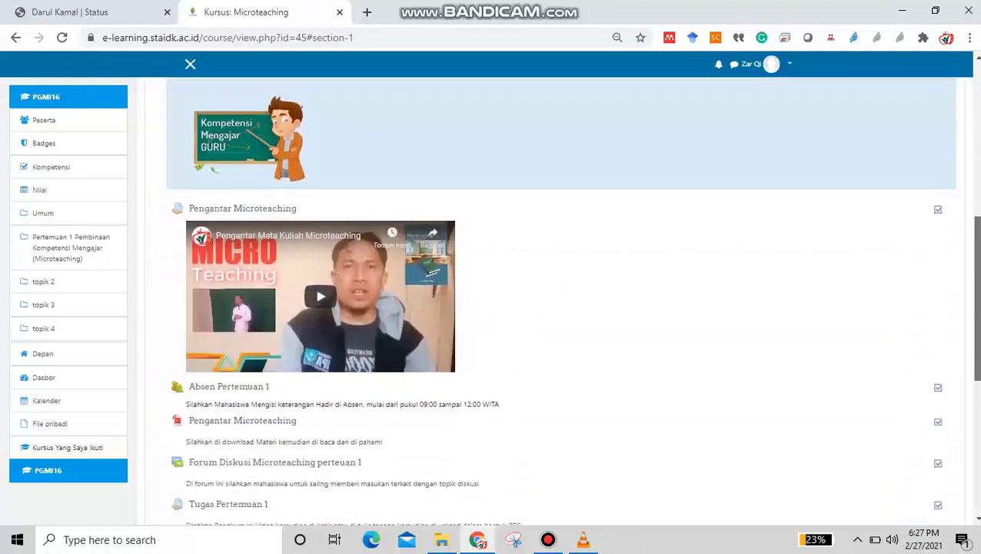
scroll(554, 300, down, 1)
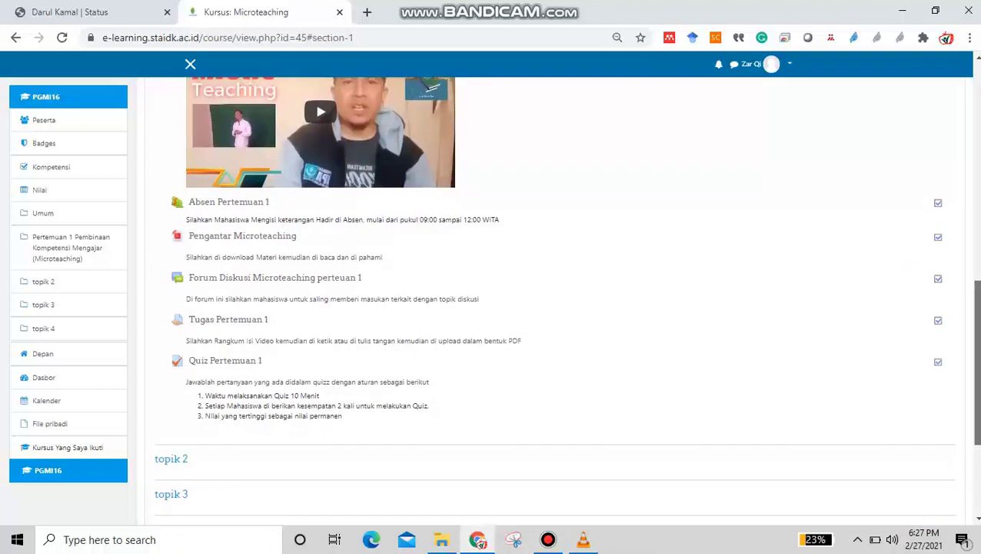
scroll(553, 300, up, 3)
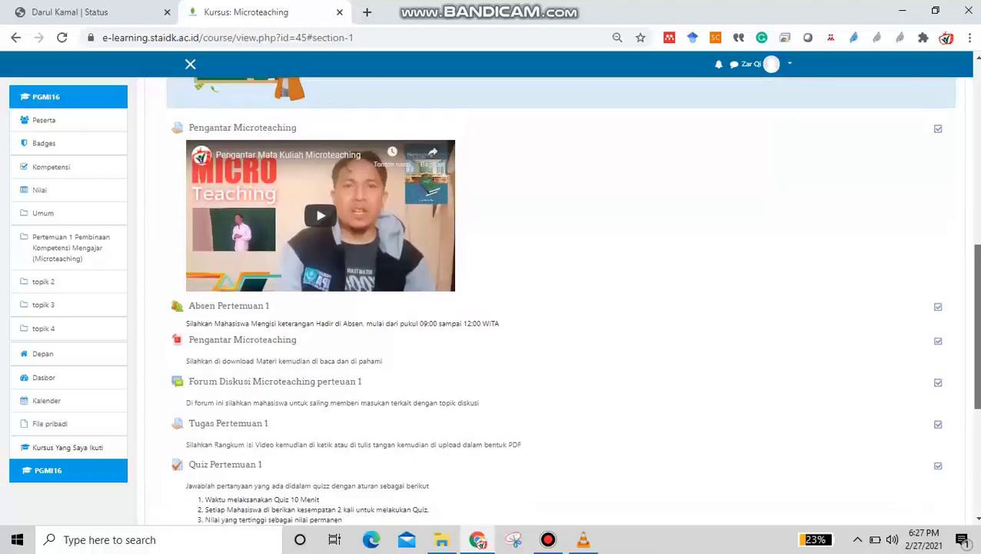
scroll(553, 300, down, 6)
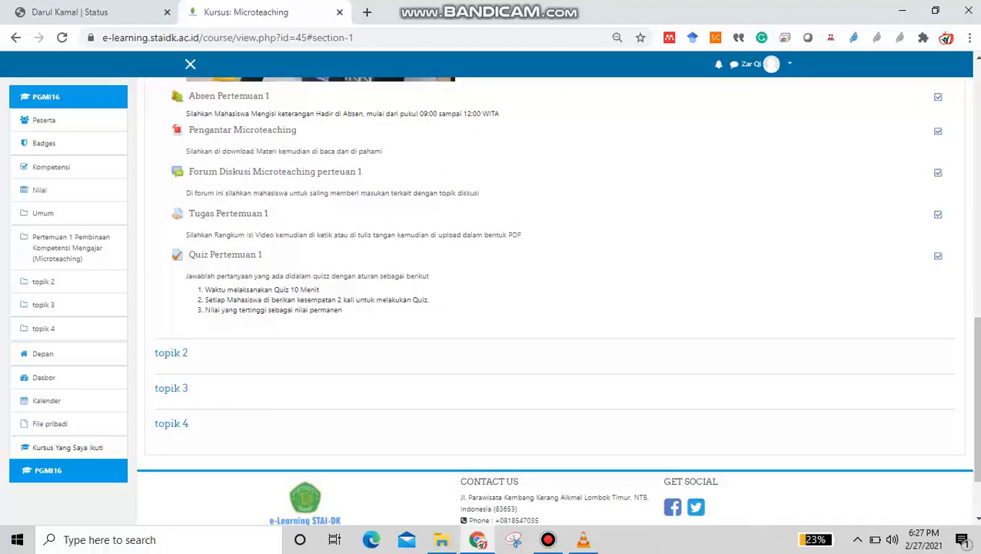
scroll(554, 300, up, 15)
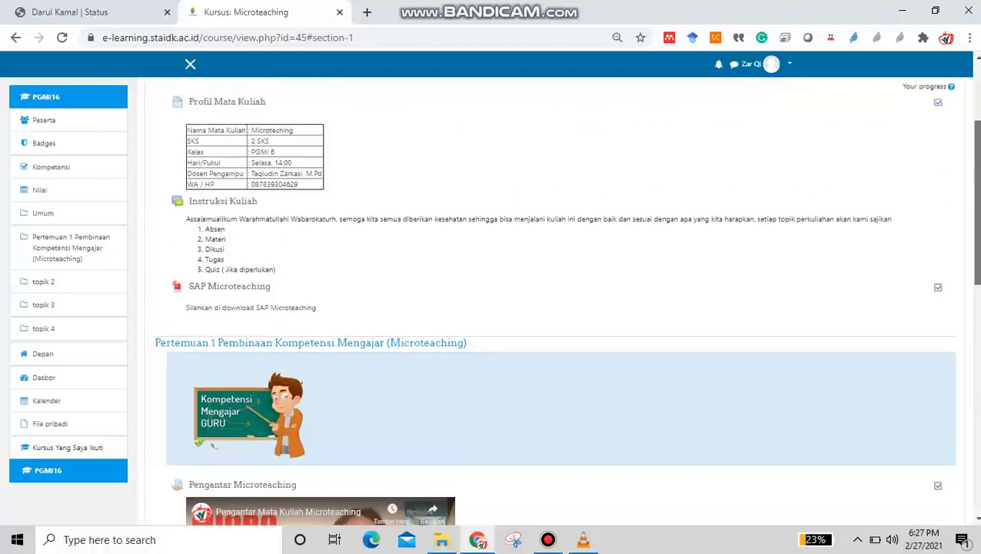
scroll(554, 300, up, 4)
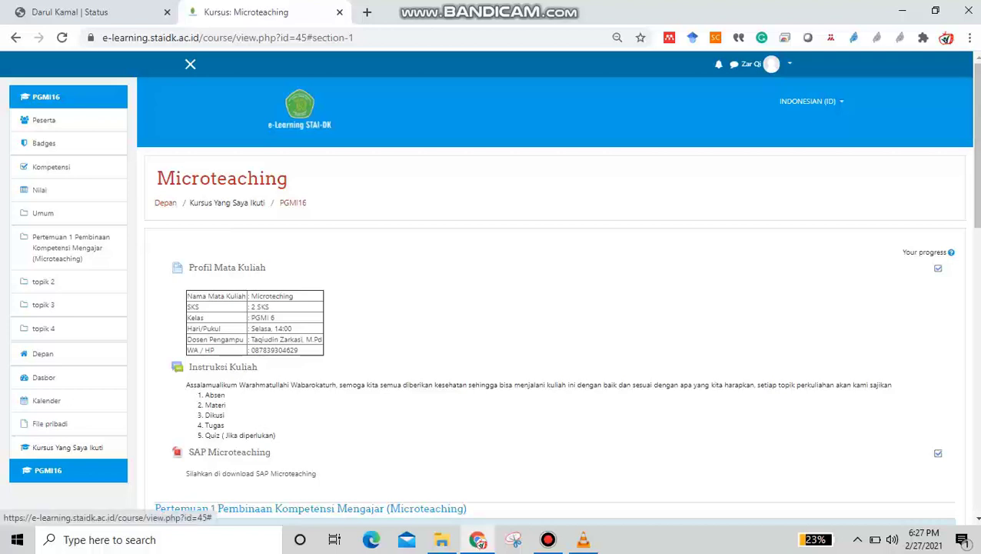
- Log out of the e-learning account
click(772, 64)
click(751, 182)
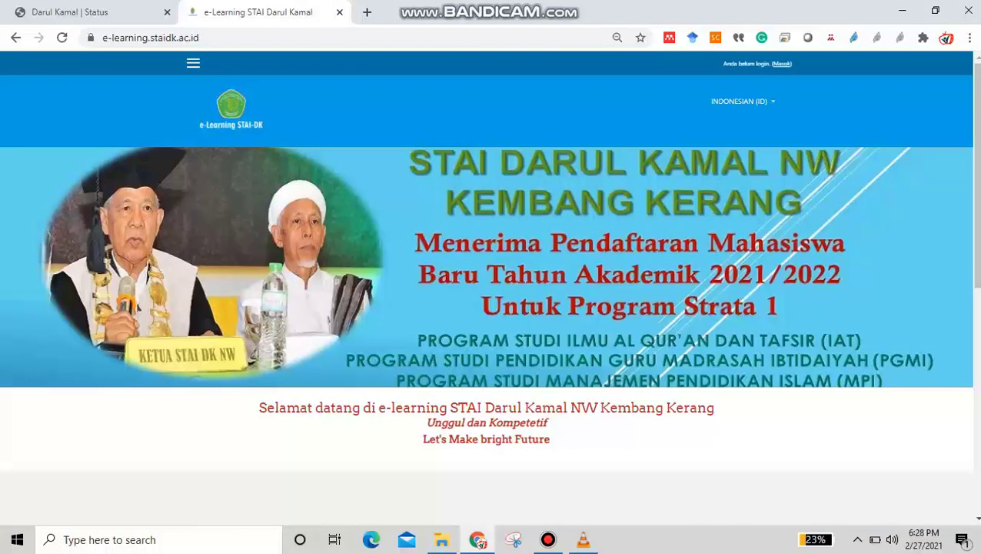
mouse_move(548, 539)
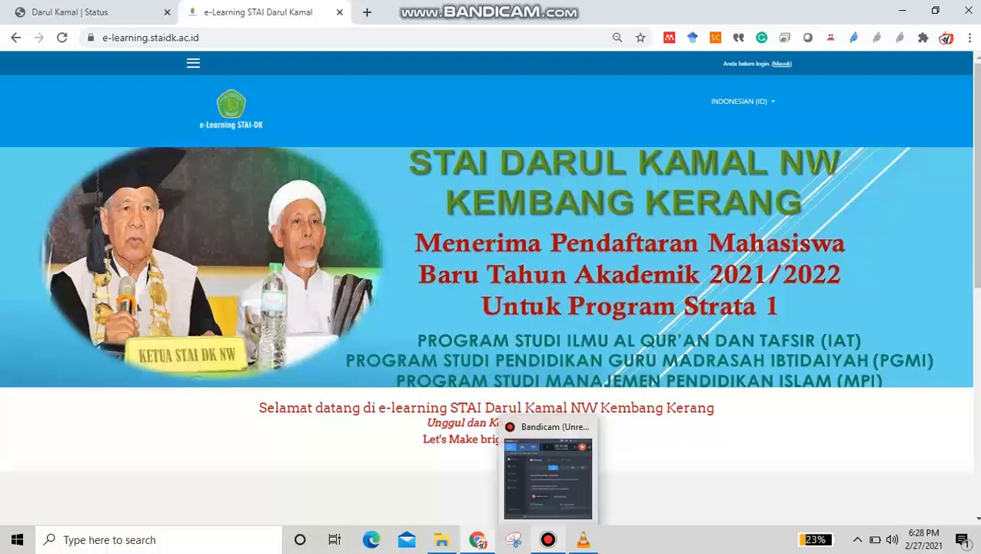